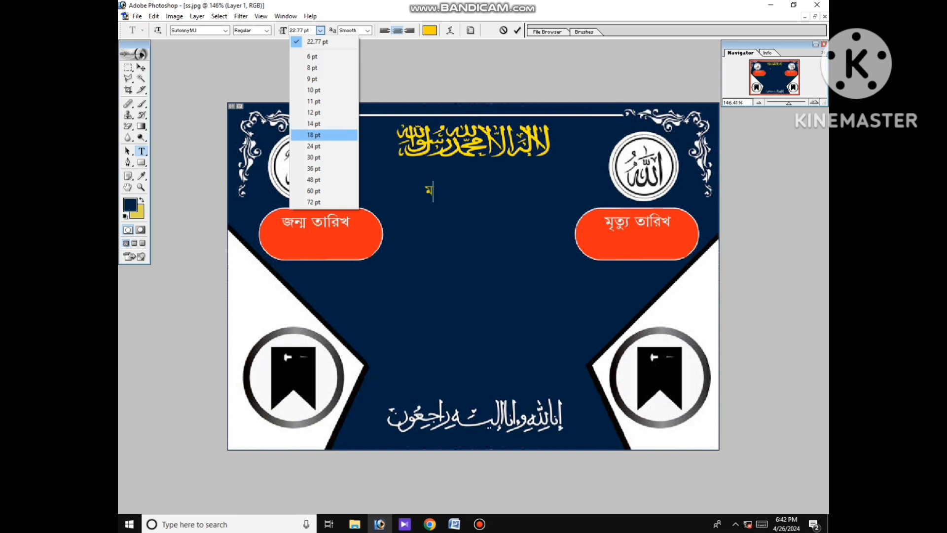
Set the type size to 24 pt and delete the trial Bengali letter below the Arabic heading.
{"action": "left_click", "coordinate": [313, 146]}
{"action": "key", "text": "shift+Left"}
{"action": "key", "text": "shift+Left"}
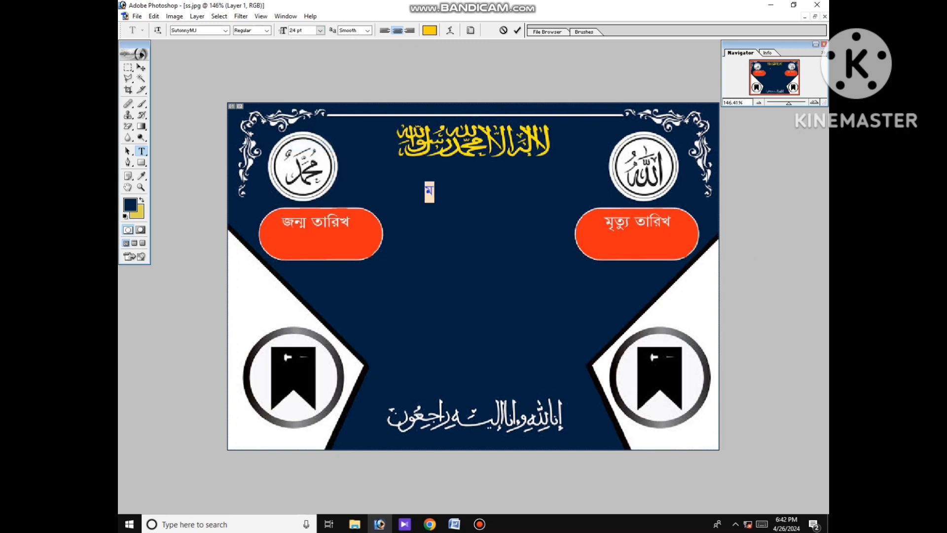
{"action": "key", "text": "BackSpace"}
{"action": "key", "text": "BackSpace"}
{"action": "key", "text": "BackSpace"}
Change the text colour from navy to dark yellow C8CB00.
{"action": "left_click", "coordinate": [429, 30]}
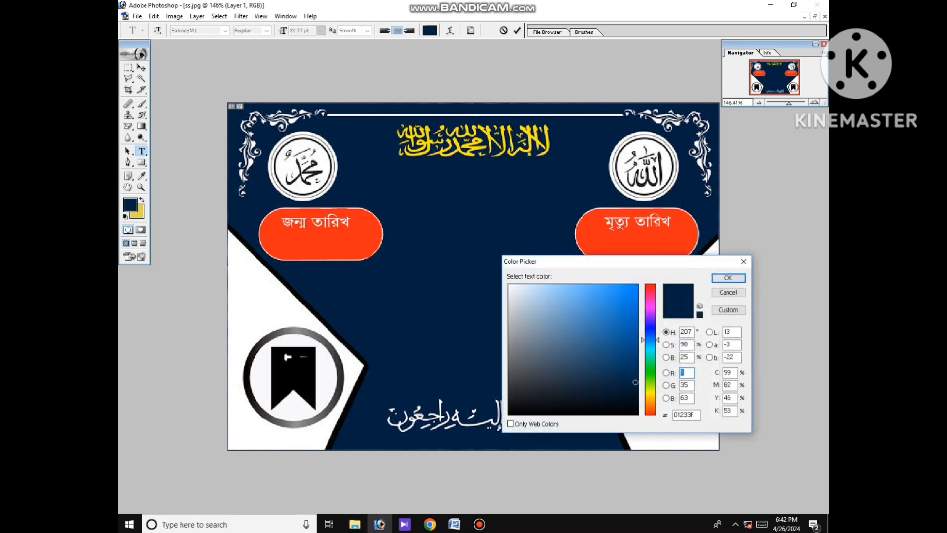
{"action": "left_click", "coordinate": [472, 147]}
{"action": "left_click", "coordinate": [626, 291]}
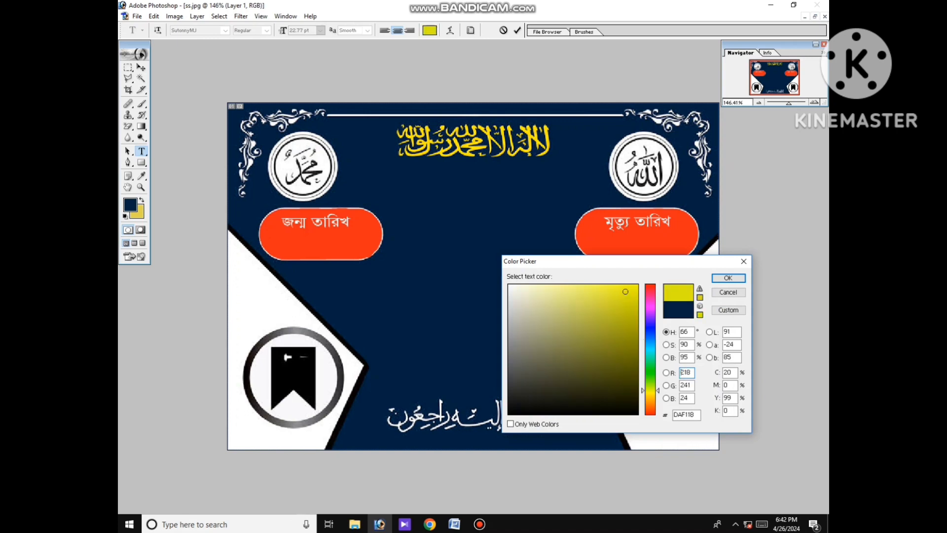
{"action": "left_click", "coordinate": [637, 311]}
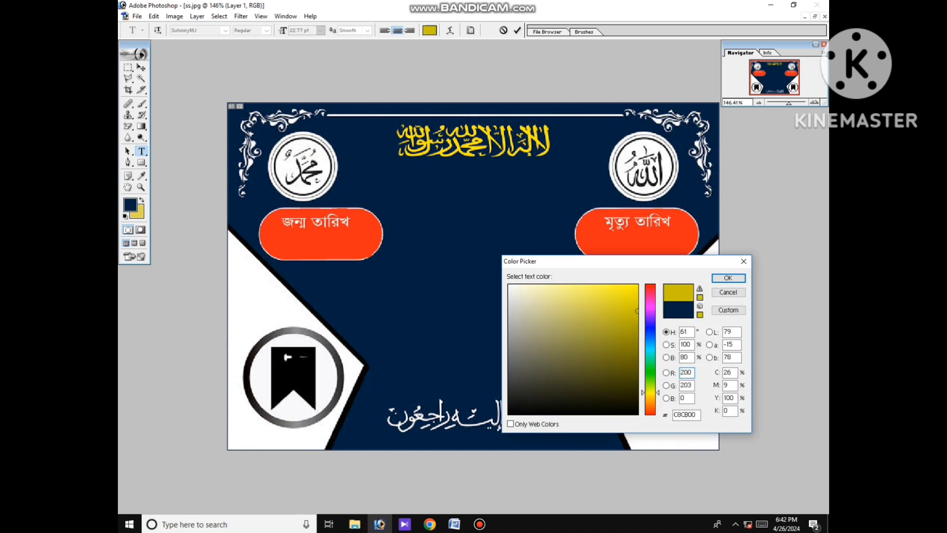
{"action": "left_click", "coordinate": [728, 278]}
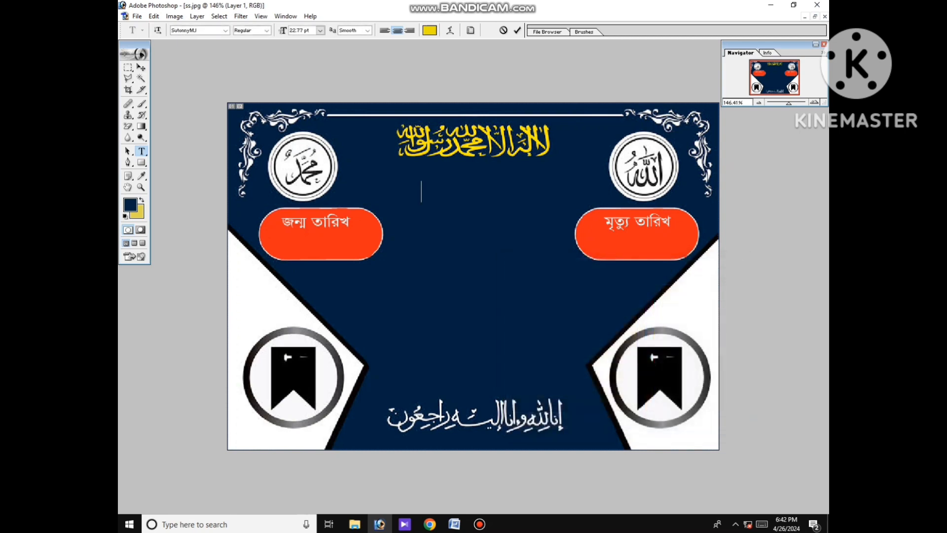
At 24 pt, type the deceased's name in Bengali and drag it under the Arabic calligraphy.
{"action": "left_click", "coordinate": [320, 30]}
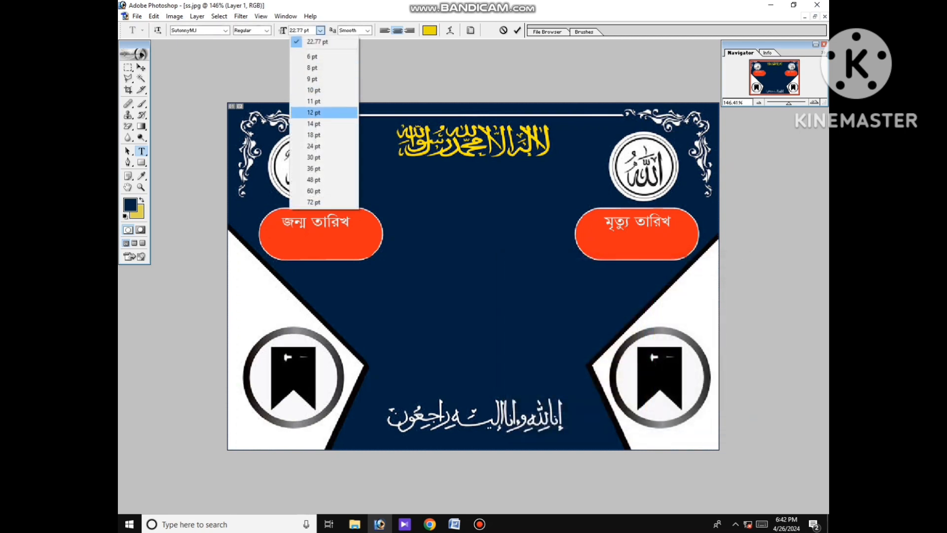
{"action": "left_click", "coordinate": [314, 146]}
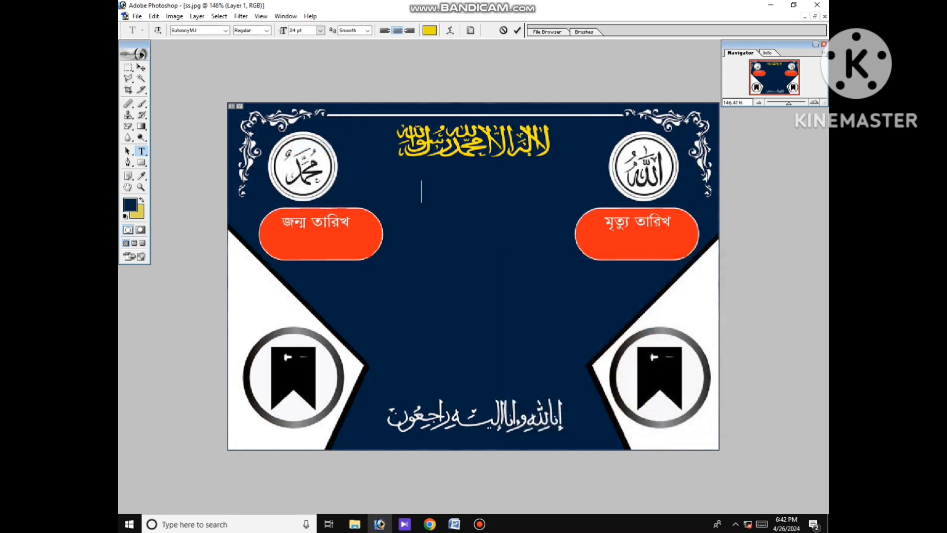
{"action": "type", "text": "মহ"}
{"action": "key", "text": "BackSpace"}
{"action": "type", "text": "রহ"}
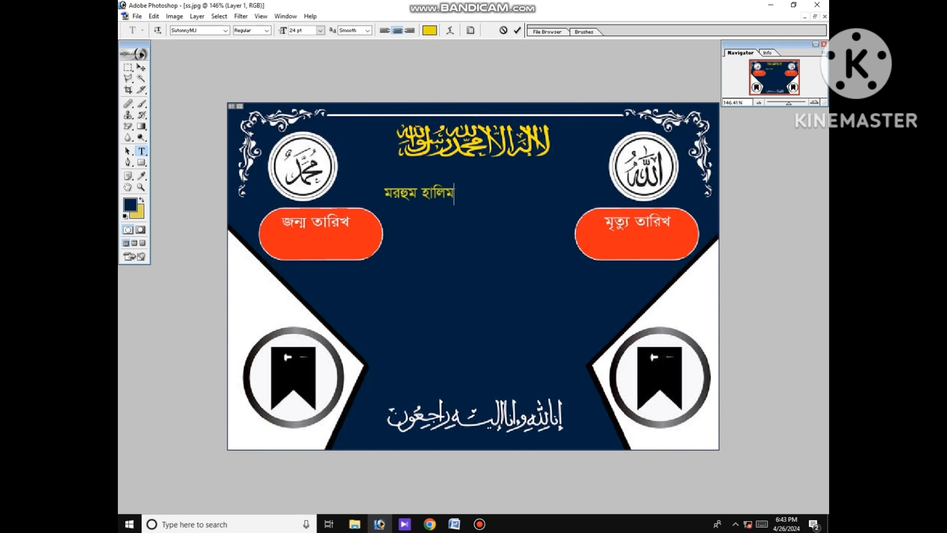
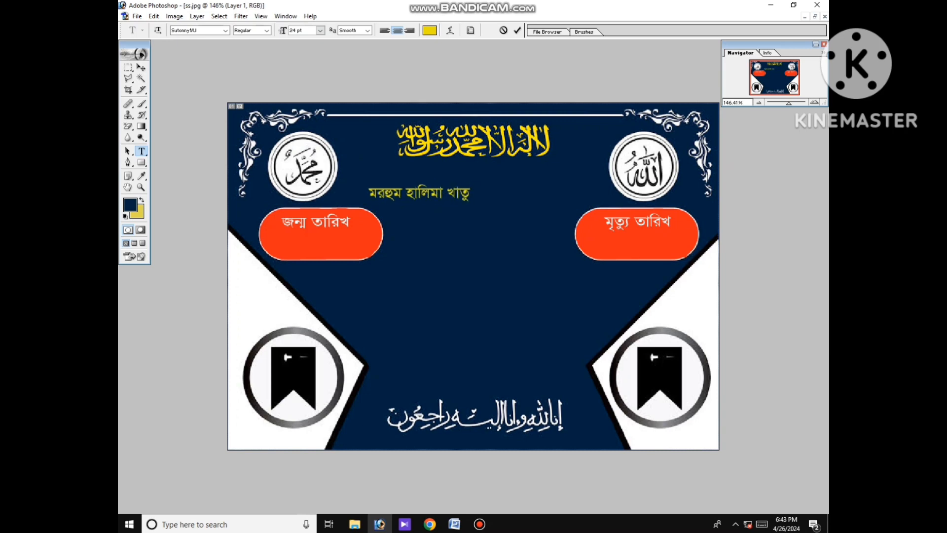
{"action": "left_click_drag", "start_coordinate": [419, 194], "coordinate": [463, 185]}
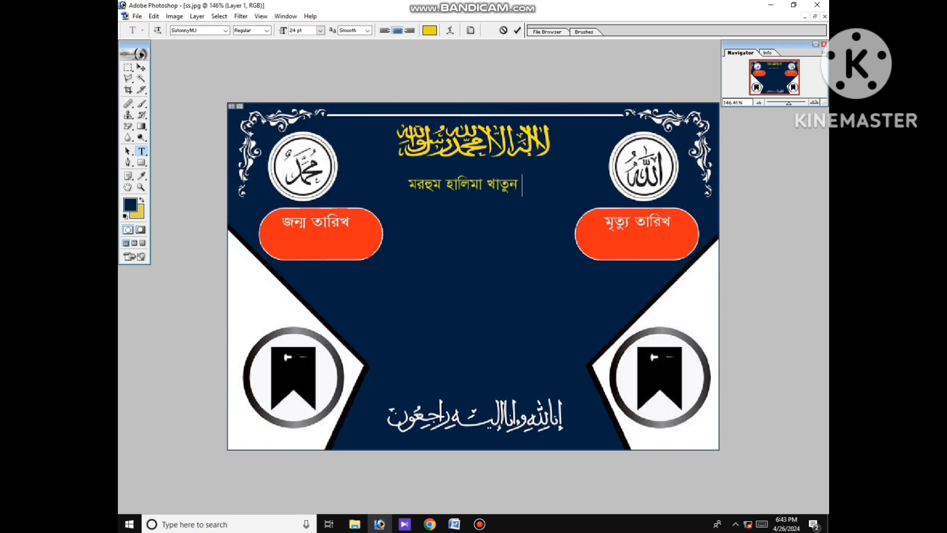
Remove the accidental extra lines and switch the name text to left alignment.
{"action": "key", "text": "Return"}
{"action": "type", "text": "পিতা"}
{"action": "key", "text": "BackSpace"}
{"action": "key", "text": "BackSpace"}
{"action": "key", "text": "BackSpace"}
{"action": "key", "text": "BackSpace"}
{"action": "key", "text": "BackSpace"}
{"action": "key", "text": "Return"}
{"action": "key", "text": "BackSpace"}
{"action": "key", "text": "ctrl+shift+l"}
Clear stray blank lines after the name, nudge it slightly right, and commit it.
{"action": "left_click_drag", "start_coordinate": [575, 185], "coordinate": [429, 186]}
{"action": "left_click", "coordinate": [462, 185]}
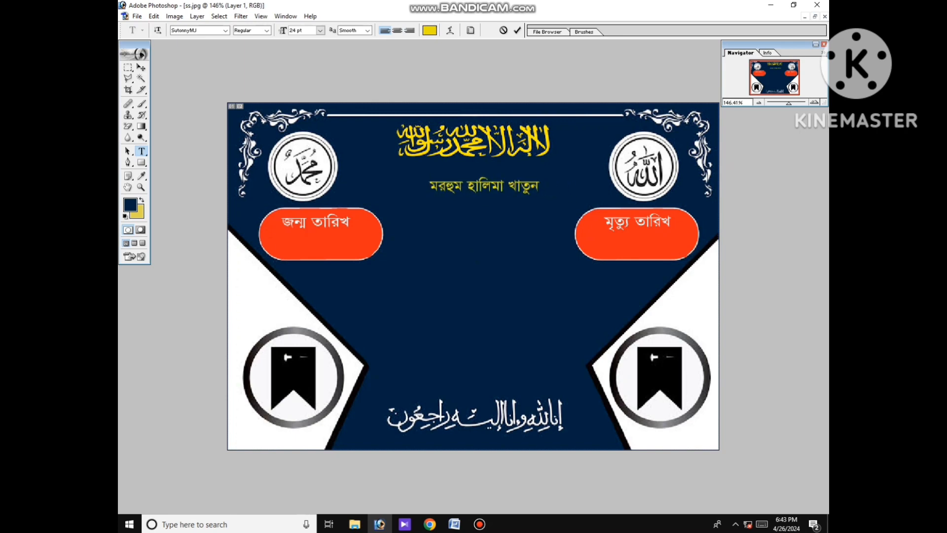
{"action": "left_click", "coordinate": [543, 186]}
{"action": "key", "text": "Return"}
{"action": "key", "text": "Return"}
{"action": "key", "text": "Return"}
{"action": "type", "text": "হ"}
{"action": "key", "text": "BackSpace"}
{"action": "key", "text": "BackSpace"}
{"action": "key", "text": "BackSpace"}
{"action": "key", "text": "BackSpace"}
{"action": "left_click_drag", "start_coordinate": [484, 187], "coordinate": [485, 187]}
{"action": "left_click", "coordinate": [141, 68]}
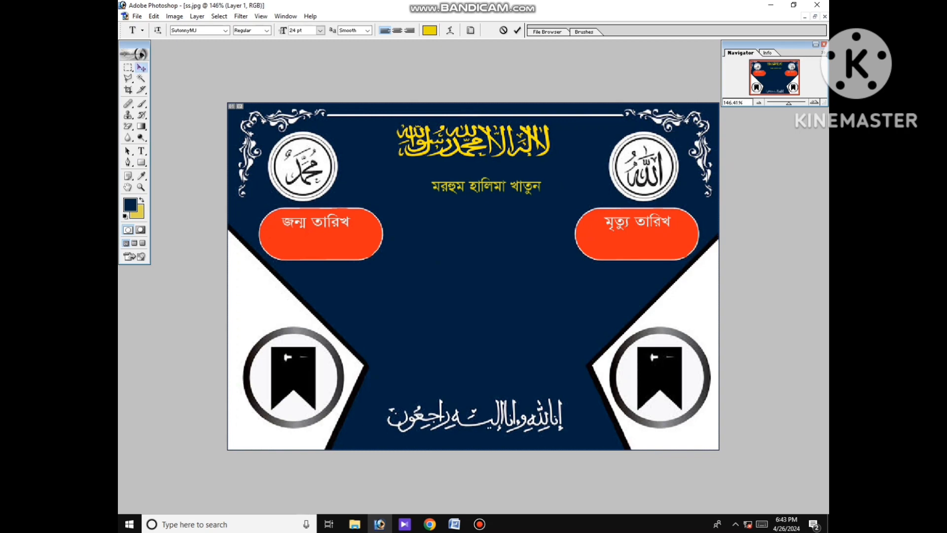
Type the father's name line beneath the deceased's name and commit it.
{"action": "left_click", "coordinate": [141, 151]}
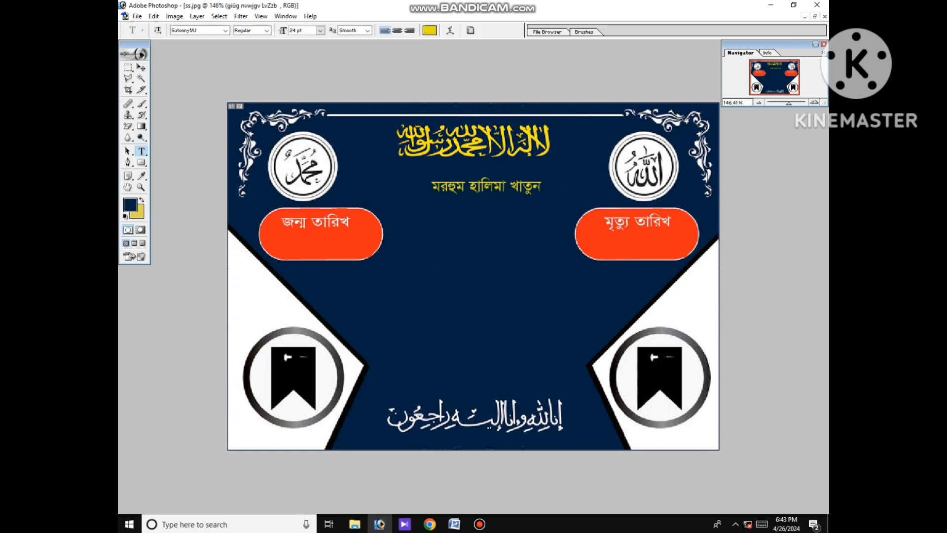
{"action": "left_click", "coordinate": [439, 214]}
{"action": "key", "text": "BackSpace"}
{"action": "key", "text": "BackSpace"}
{"action": "key", "text": "BackSpace"}
{"action": "key", "text": "BackSpace"}
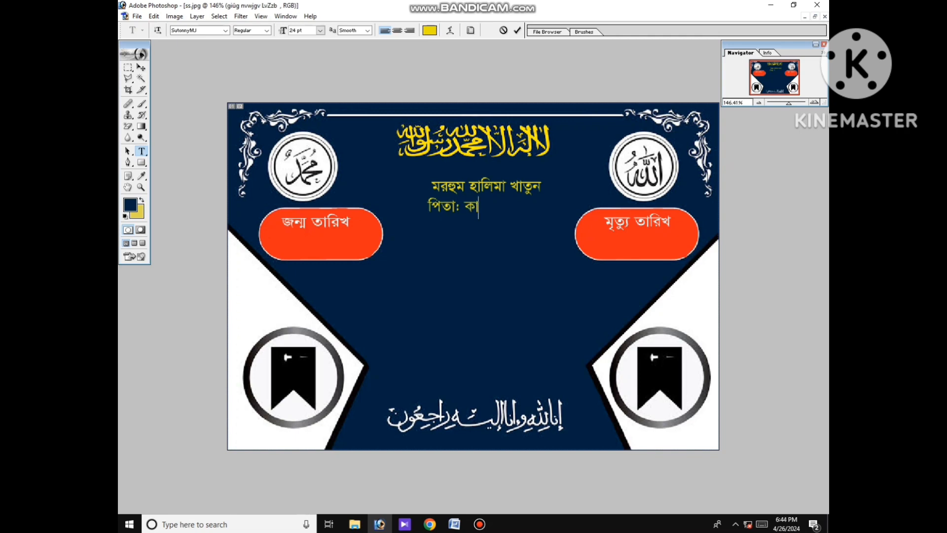
{"action": "key", "text": "ctrl+Return"}
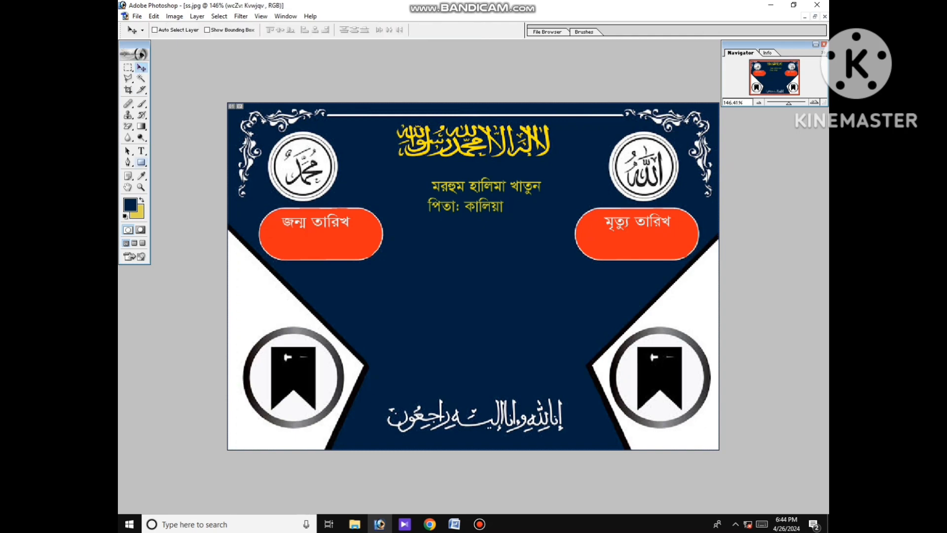
Add the mother's name line below the father's line and commit it.
{"action": "left_click", "coordinate": [432, 221]}
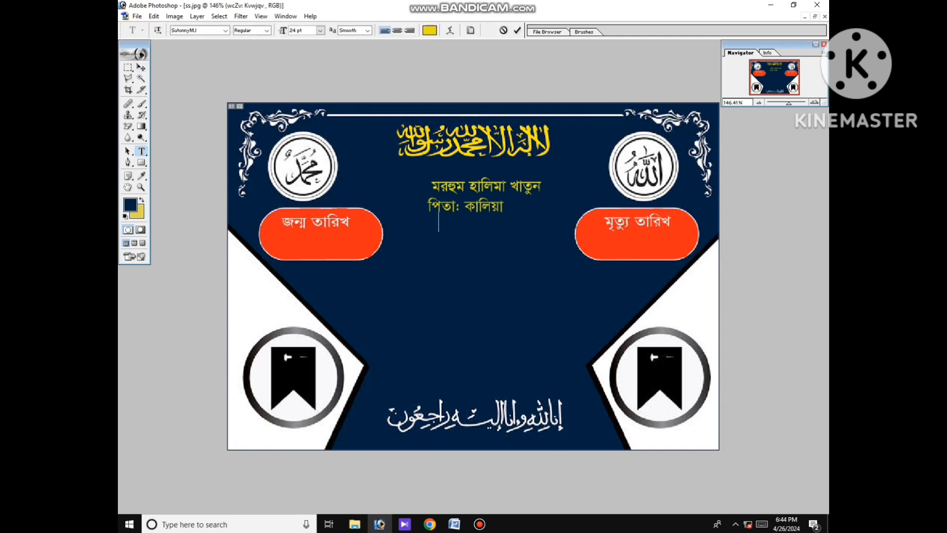
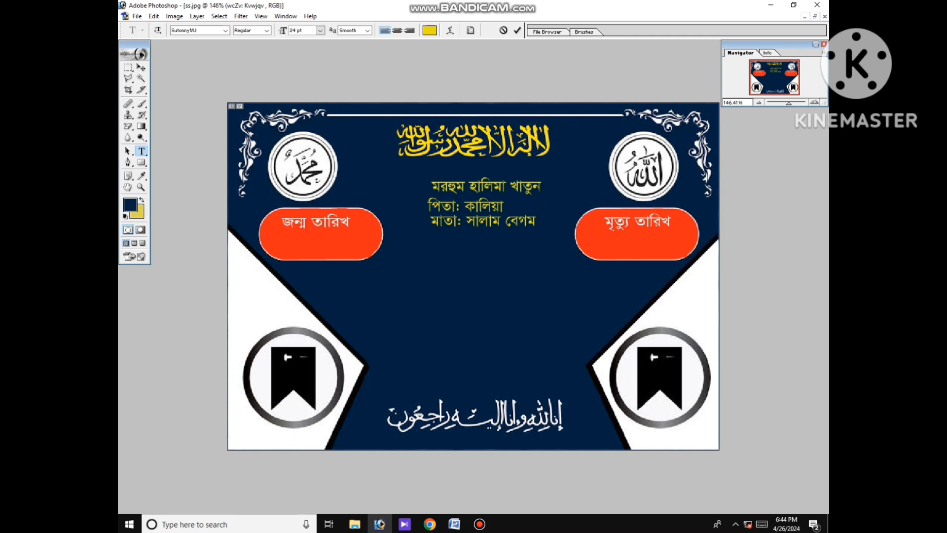
{"action": "left_click", "coordinate": [141, 68]}
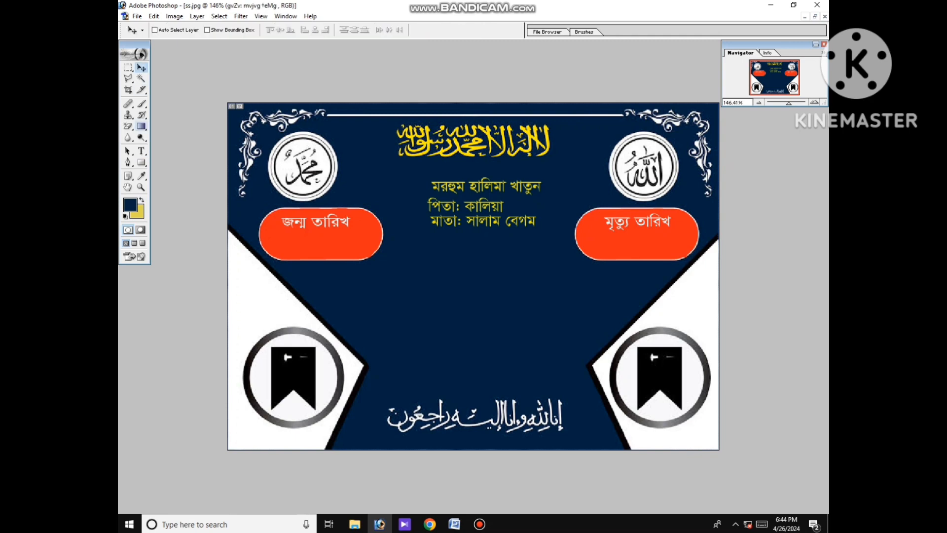
Type the English date line 'ইংরেজিঃ ২৮ই মে ২০২৪ইং' below the red date boxes.
{"action": "key", "text": "t"}
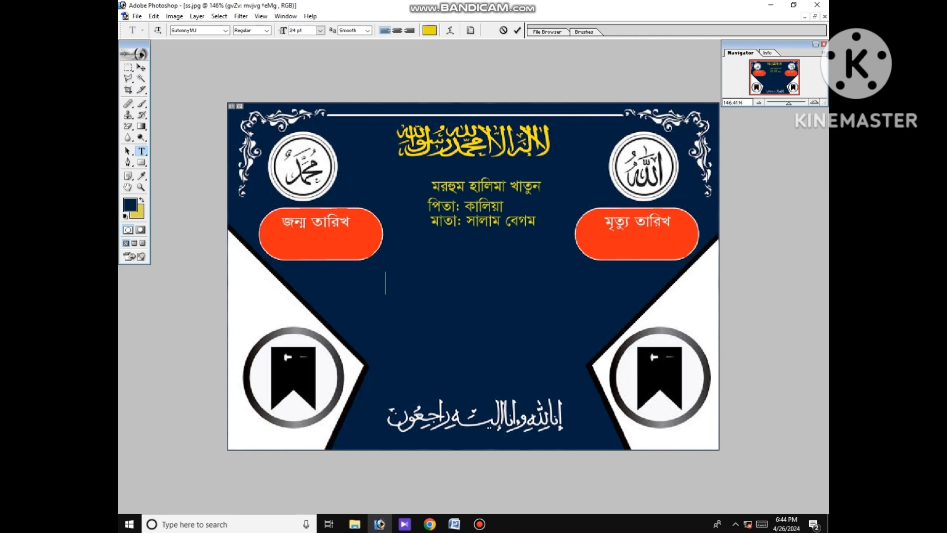
{"action": "left_click", "coordinate": [385, 283]}
{"action": "type", "text": "ই"}
{"action": "type", "text": "ংে"}
{"action": "type", "text": "রি"}
{"action": "type", "text": "জি"}
{"action": "type", "text": "ঃ"}
{"action": "type", "text": " ২"}
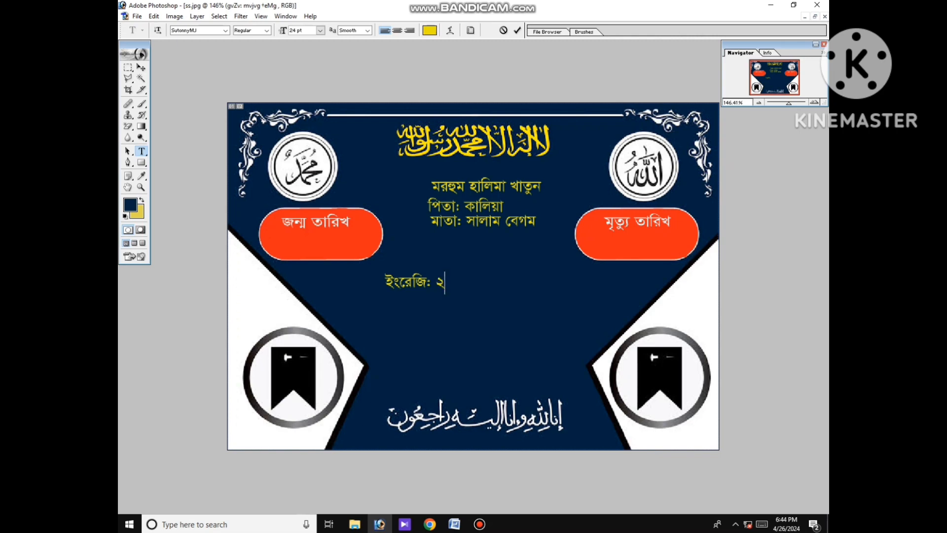
{"action": "type", "text": "৮"}
{"action": "type", "text": "ই"}
{"action": "type", "text": " ে"}
{"action": "type", "text": "মে"}
{"action": "type", "text": " ২০"}
{"action": "type", "text": "২ "}
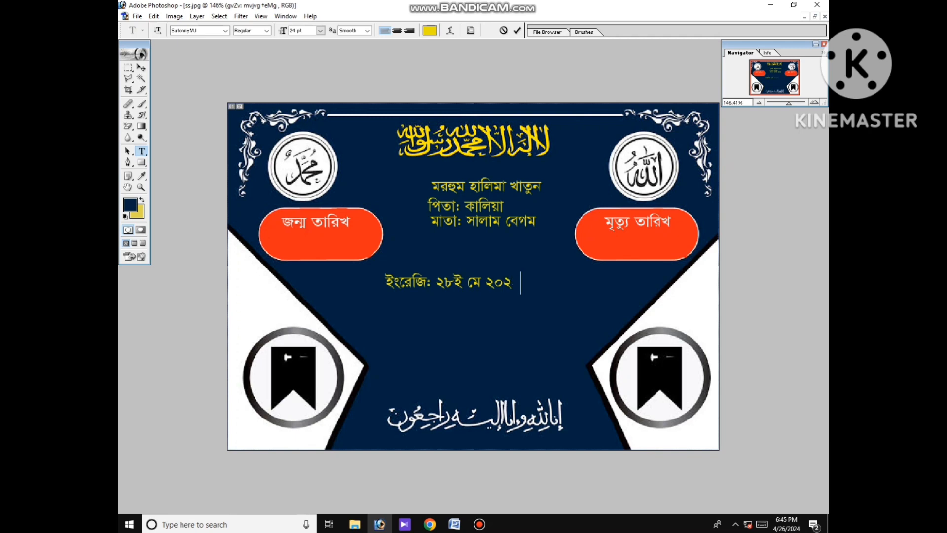
{"action": "type", "text": "৪ইং"}
{"action": "key", "text": "Return"}
Add the Bengali date 'বাংলাঃ ১৩ই জৈষ্ঠ ১৪২৮' beneath the English date and commit it.
{"action": "left_click", "coordinate": [141, 67]}
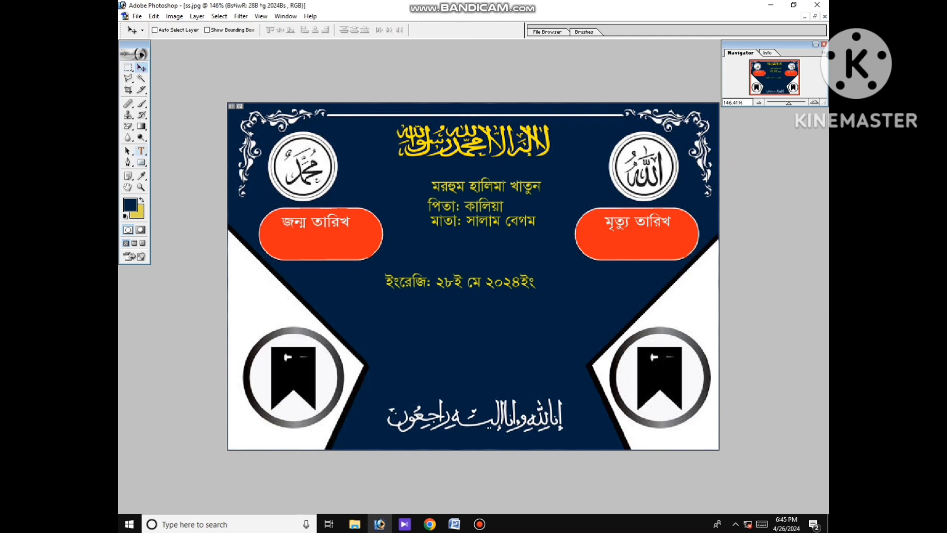
{"action": "left_click", "coordinate": [142, 151]}
{"action": "left_click", "coordinate": [387, 307]}
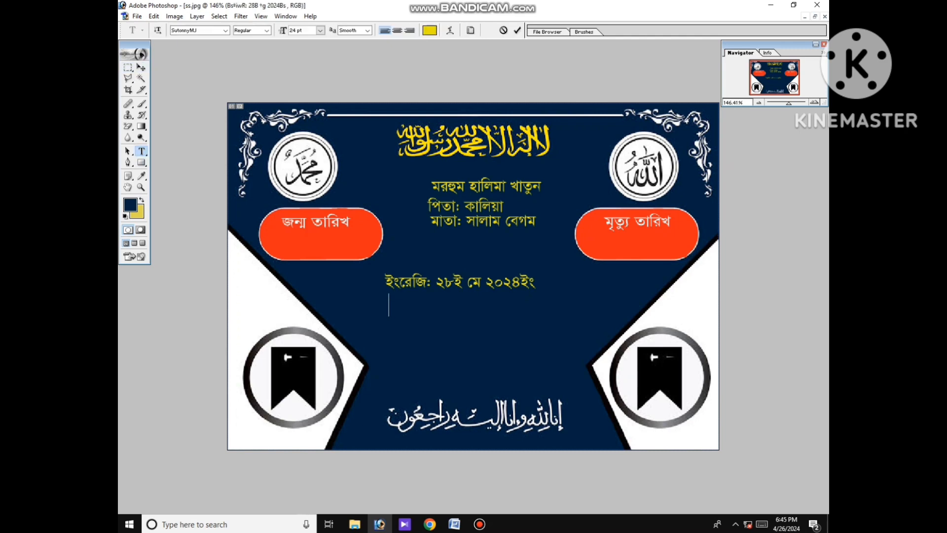
{"action": "type", "text": "বাংলাঃ ১৩ই"}
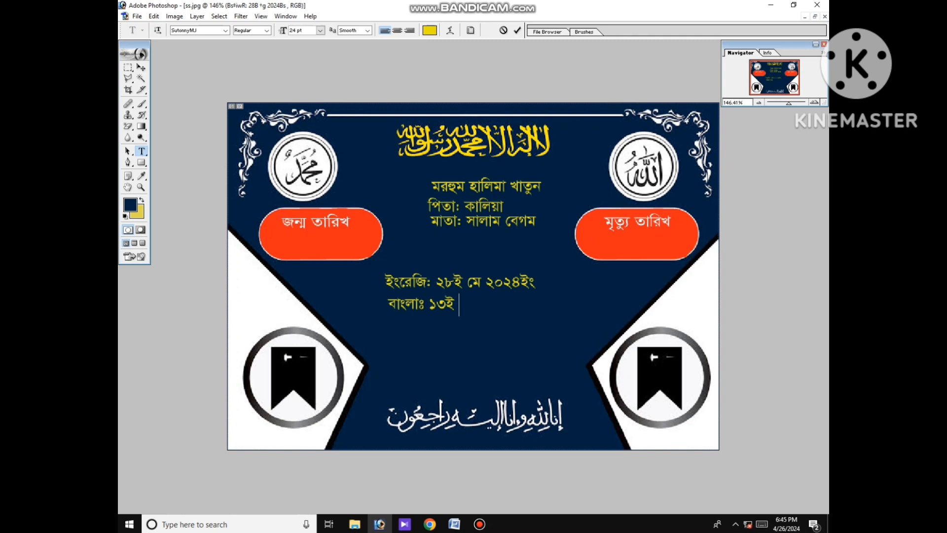
{"action": "type", "text": "জৈষ্ঠ ১৪২৮"}
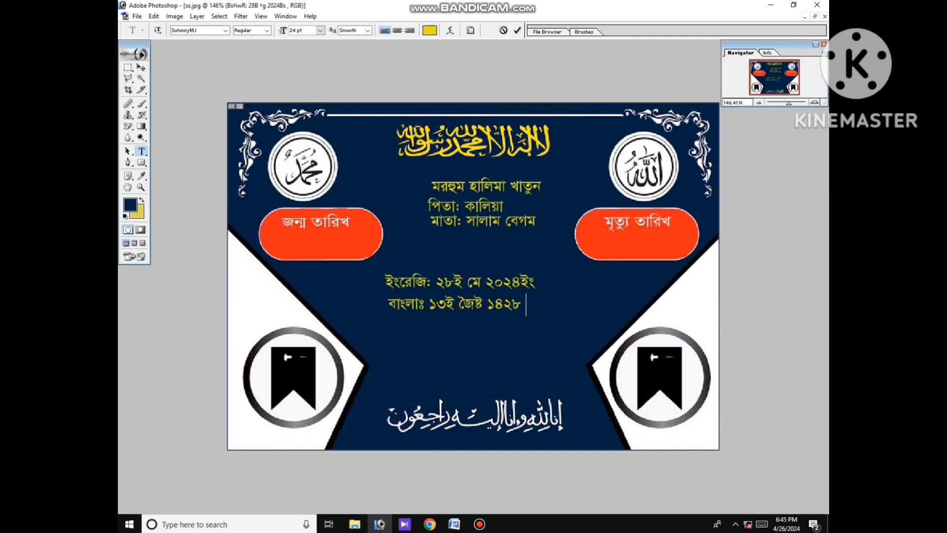
{"action": "left_click", "coordinate": [141, 68]}
{"action": "left_click", "coordinate": [141, 150]}
Type the Arabic date 'আরবীঃ ১৪ শাওয়াল ১৪৪২' below the Bengali date line.
{"action": "left_click", "coordinate": [423, 340]}
{"action": "type", "text": "আ"}
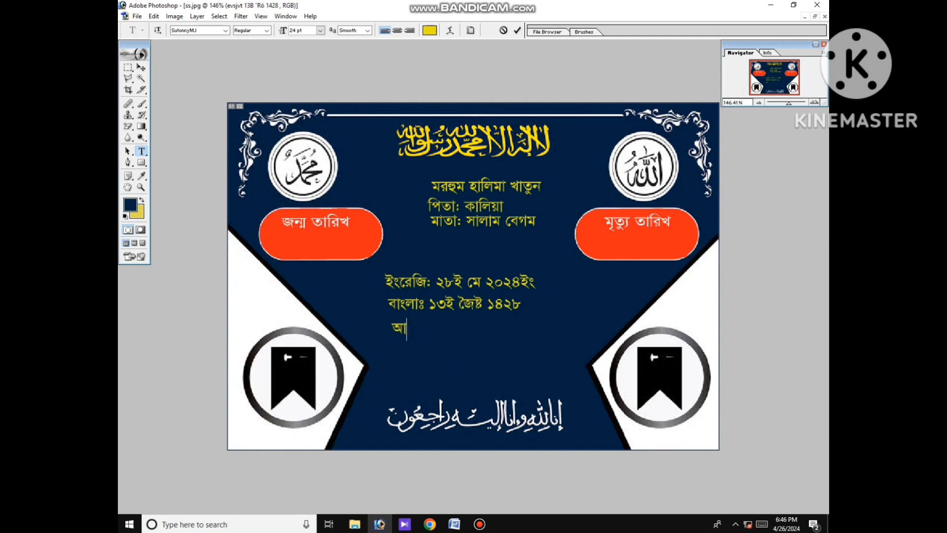
{"action": "type", "text": "রবীঃ ১৪ শ "}
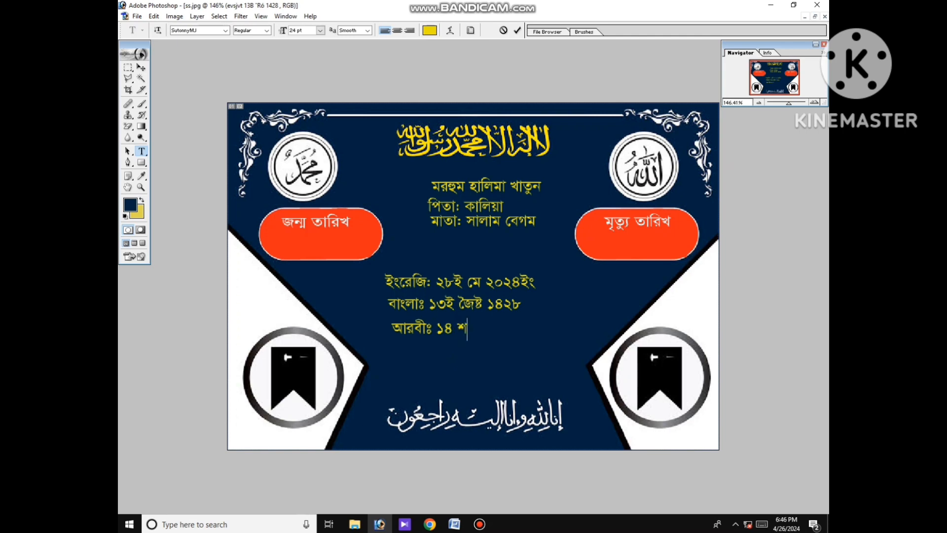
{"action": "type", "text": "াওয়াল ১৪৪২"}
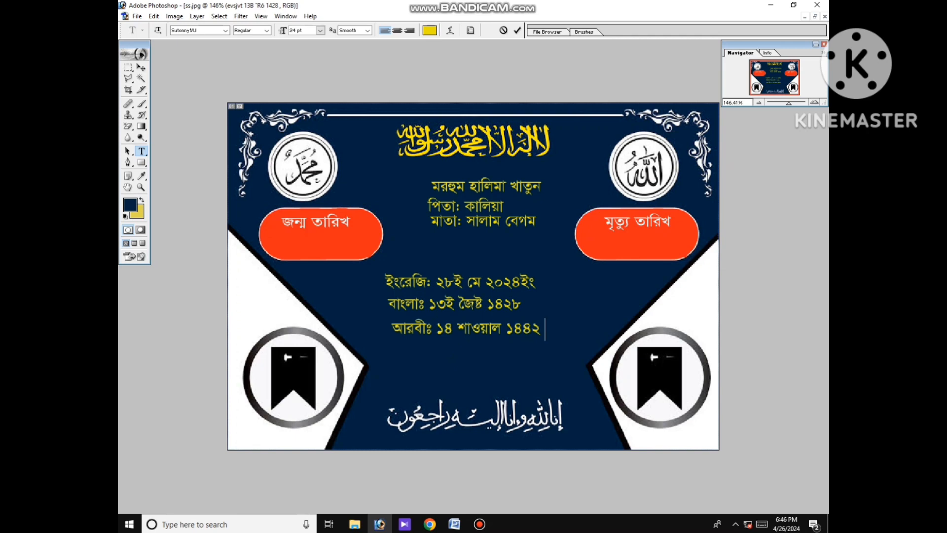
Add 'রোজঃ শুক্রবার- সকাল ১১ টায়' below the Arabic date, shifted slightly left to align.
{"action": "left_click", "coordinate": [141, 68]}
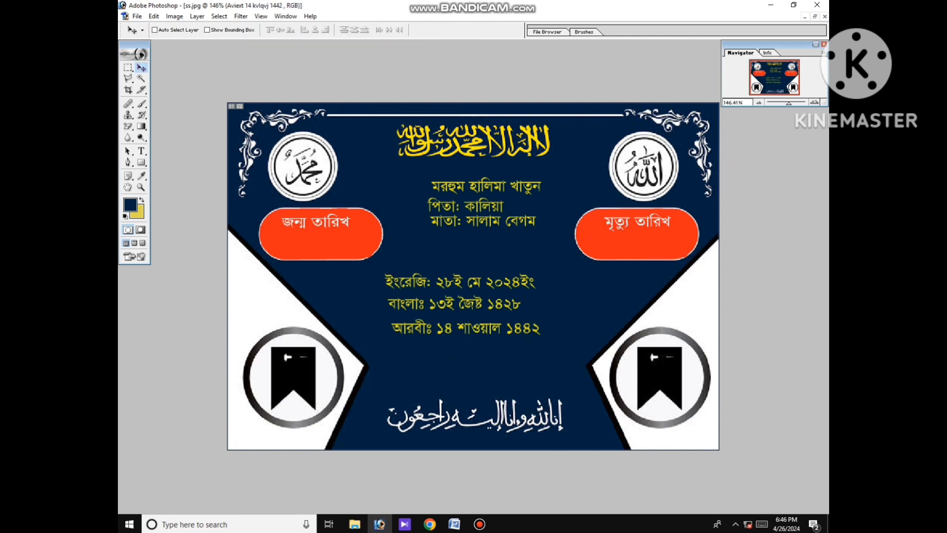
{"action": "left_click", "coordinate": [141, 151]}
{"action": "left_click", "coordinate": [376, 345]}
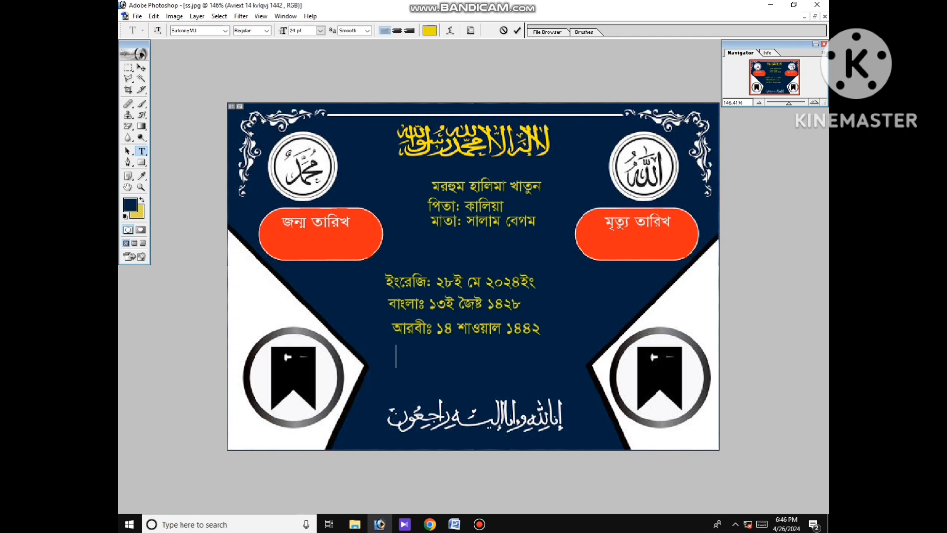
{"action": "type", "text": "রোজঃ শুক্যবা"}
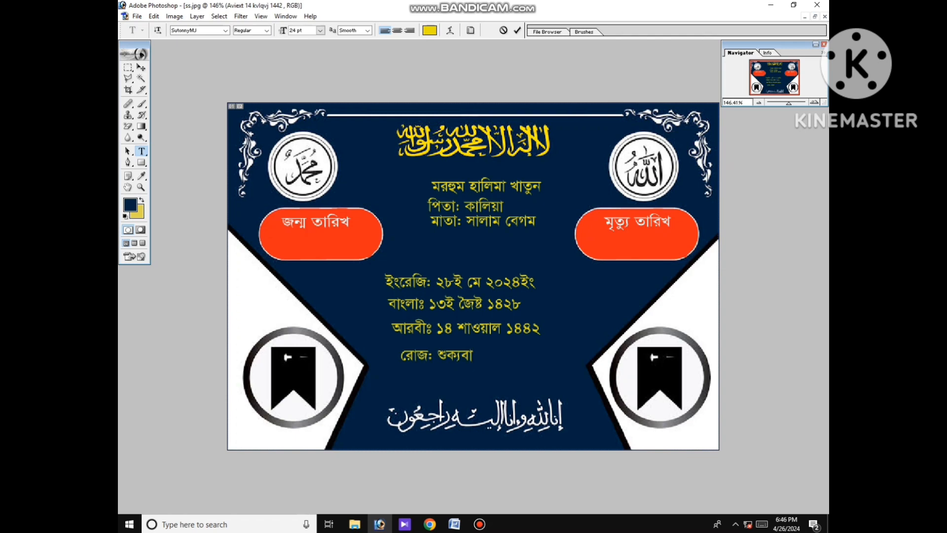
{"action": "type", "text": "র- সকাল ১১ টা"}
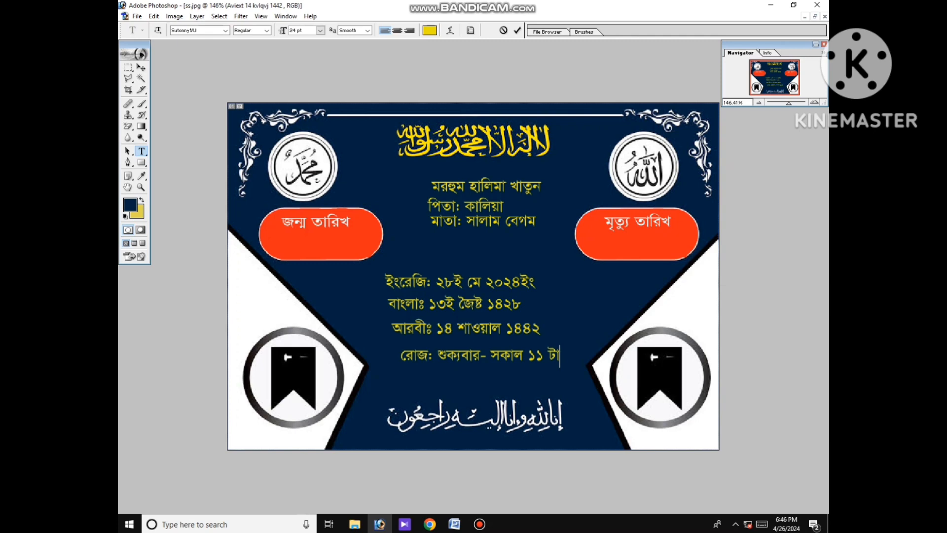
{"action": "type", "text": "য়"}
{"action": "mouse_move", "coordinate": [484, 354]}
{"action": "left_mouse_down"}
{"action": "mouse_move", "coordinate": [470, 342]}
{"action": "mouse_move", "coordinate": [469, 353]}
{"action": "left_mouse_up"}
{"action": "left_click", "coordinate": [141, 67]}
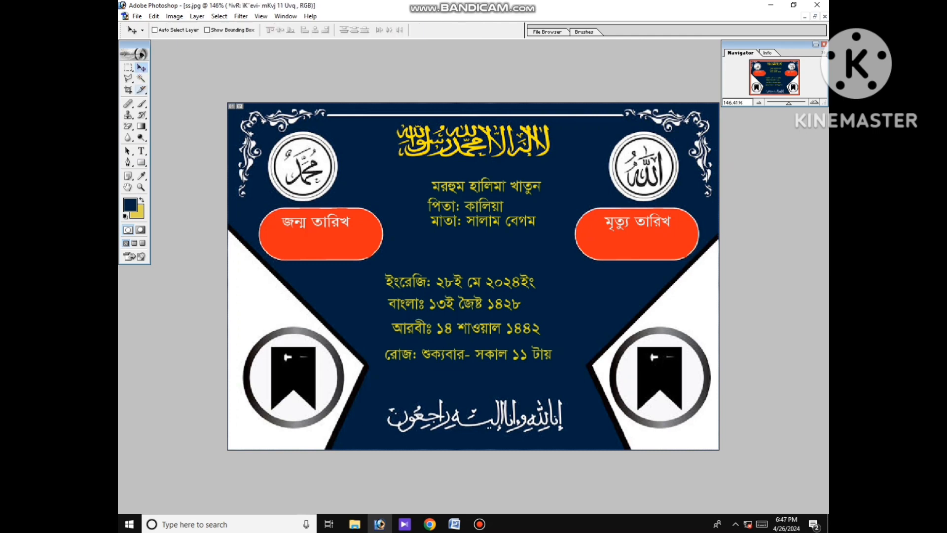
Type the closing line 'তার ইন্তেকাল হইয়াছে।' below the day line, nudged slightly right and down.
{"action": "left_click", "coordinate": [141, 150]}
{"action": "left_click", "coordinate": [405, 379]}
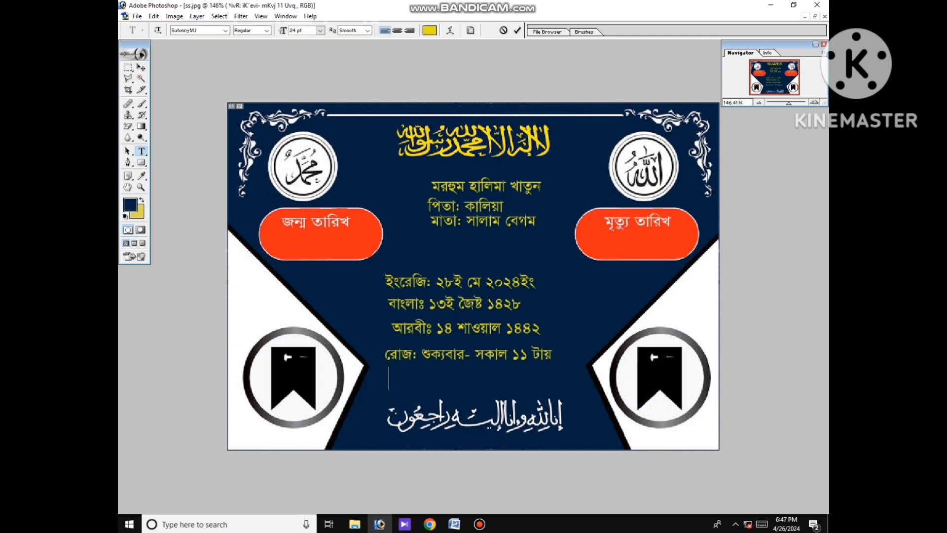
{"action": "type", "text": "তার"}
{"action": "type", "text": " ইে"}
{"action": "type", "text": "ন"}
{"action": "type", "text": "্তে"}
{"action": "type", "text": "কাল"}
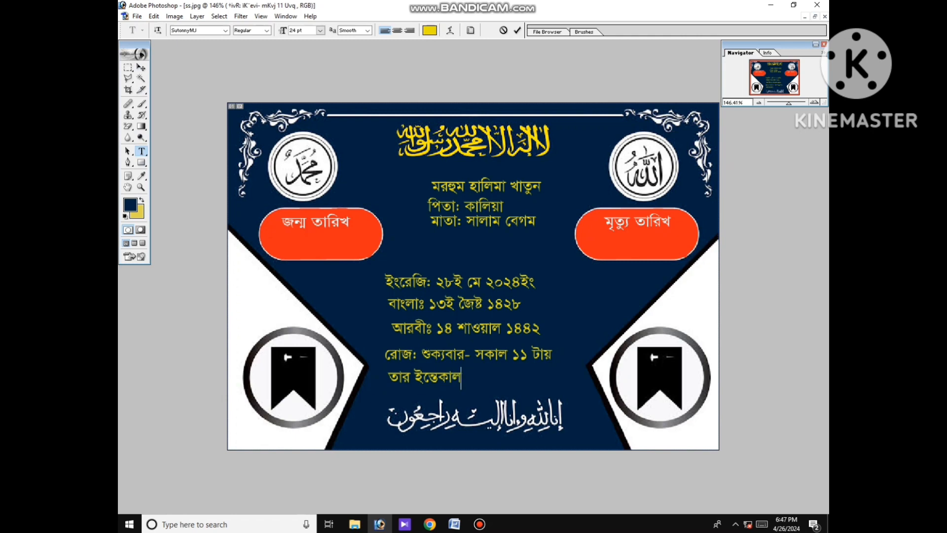
{"action": "type", "text": " হ্য"}
{"action": "key", "text": "BackSpace"}
{"action": "type", "text": "ই"}
{"action": "type", "text": "য়"}
{"action": "type", "text": "া"}
{"action": "type", "text": "ে"}
{"action": "type", "text": "ছ"}
{"action": "type", "text": "।"}
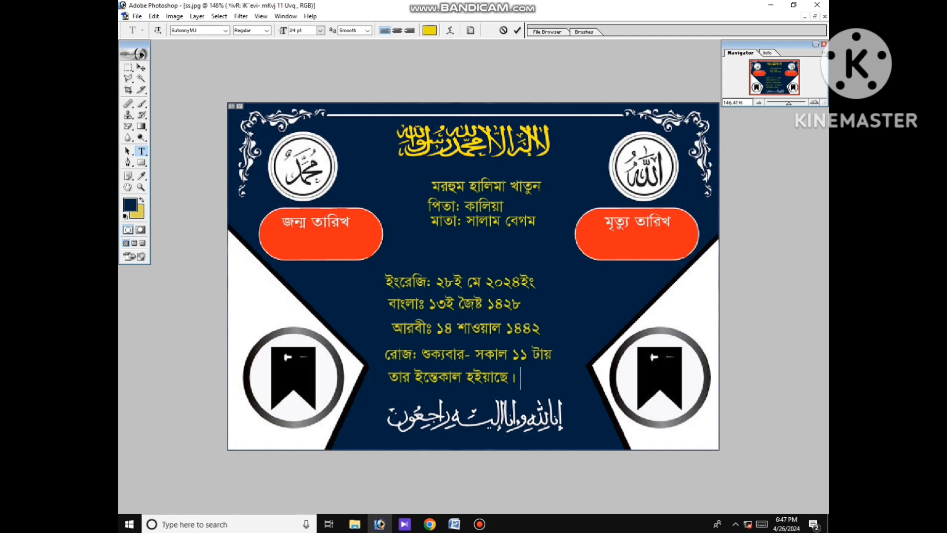
{"action": "left_click_drag", "start_coordinate": [451, 377], "coordinate": [460, 384]}
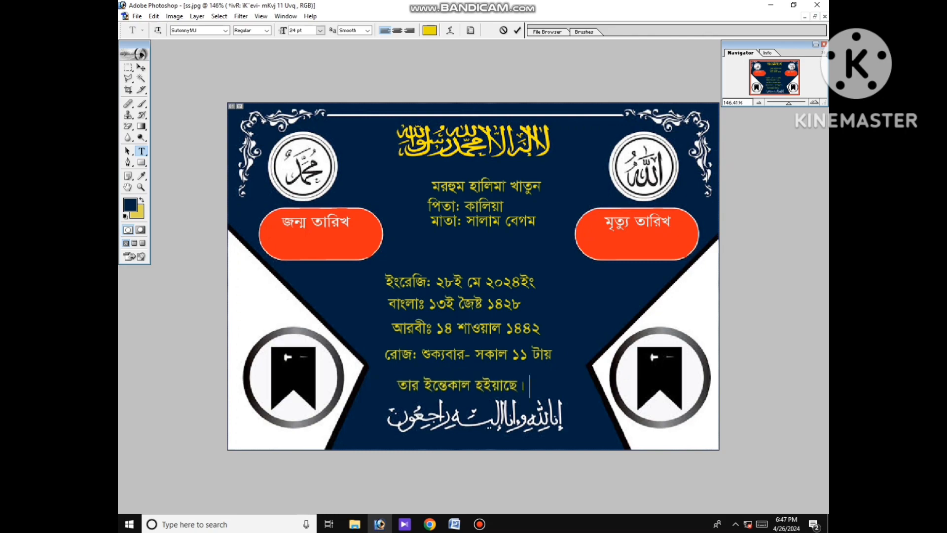